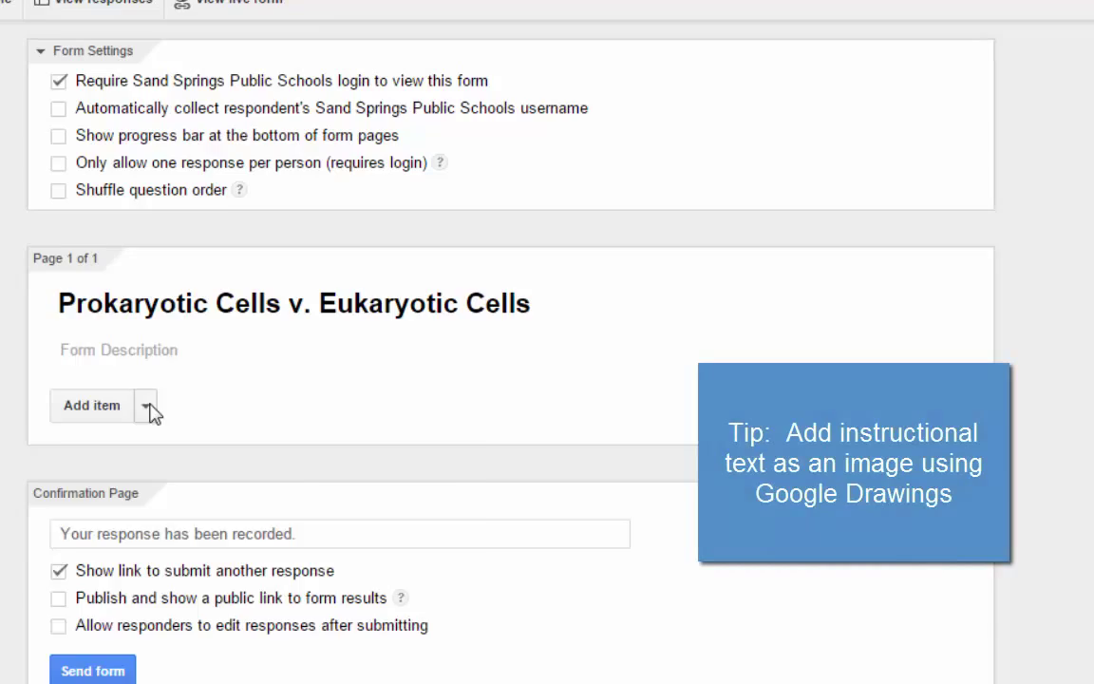
Step: Upload Notes.png as an image item showing the eukaryotic vs prokaryotic cell notes
click(148, 406)
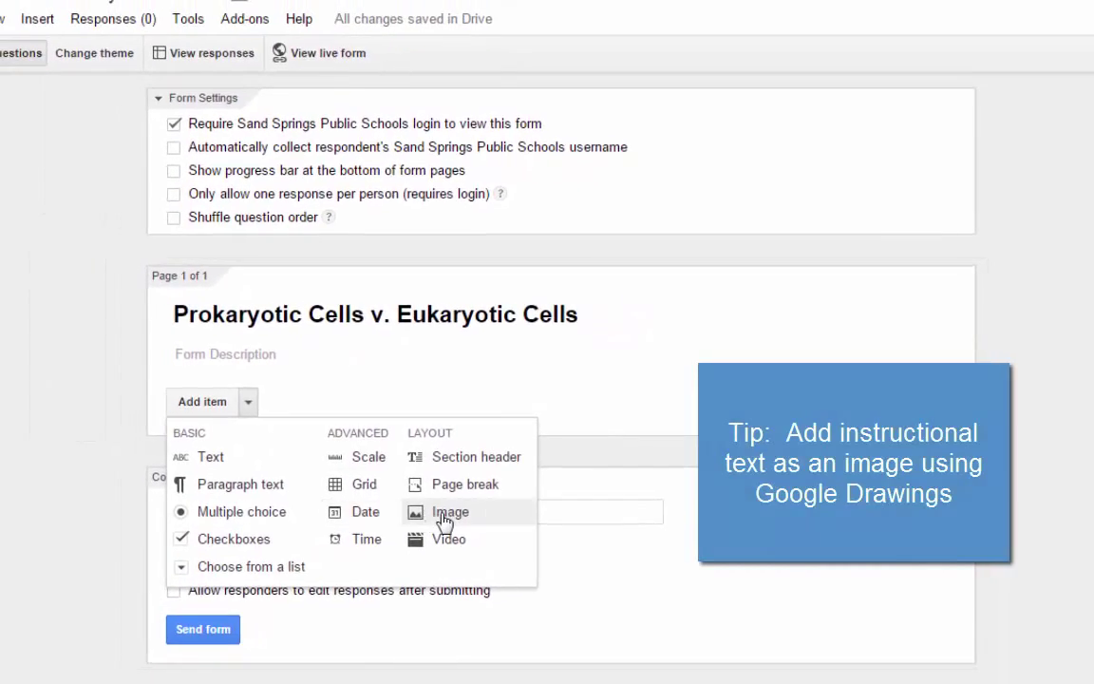
click(445, 518)
click(548, 407)
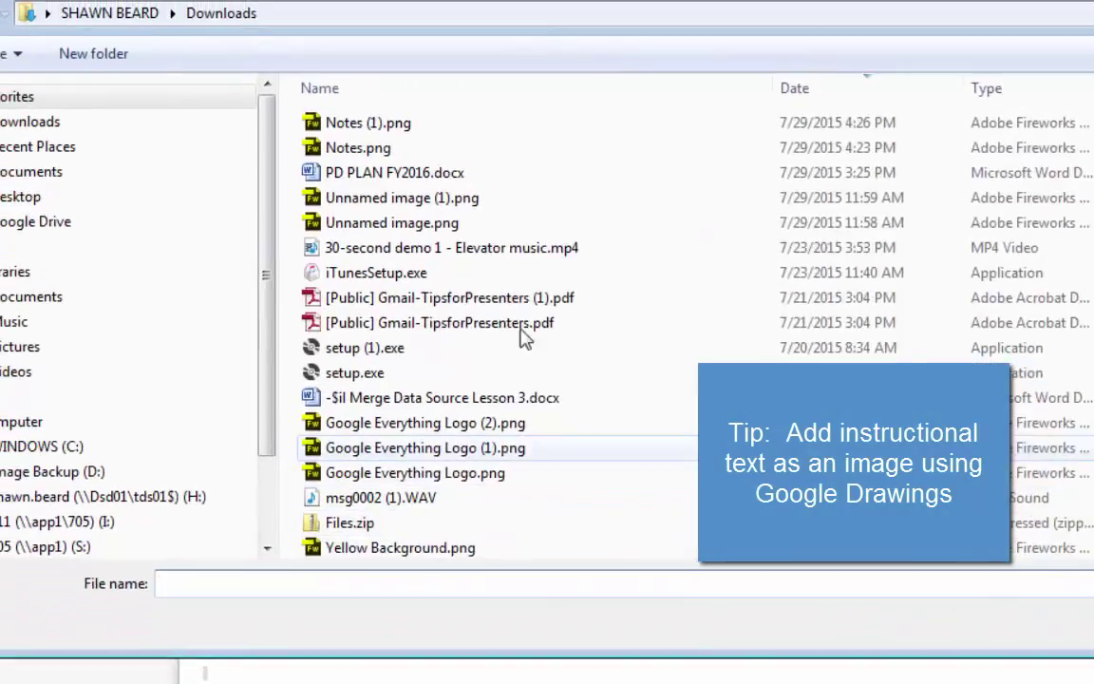
key(Return)
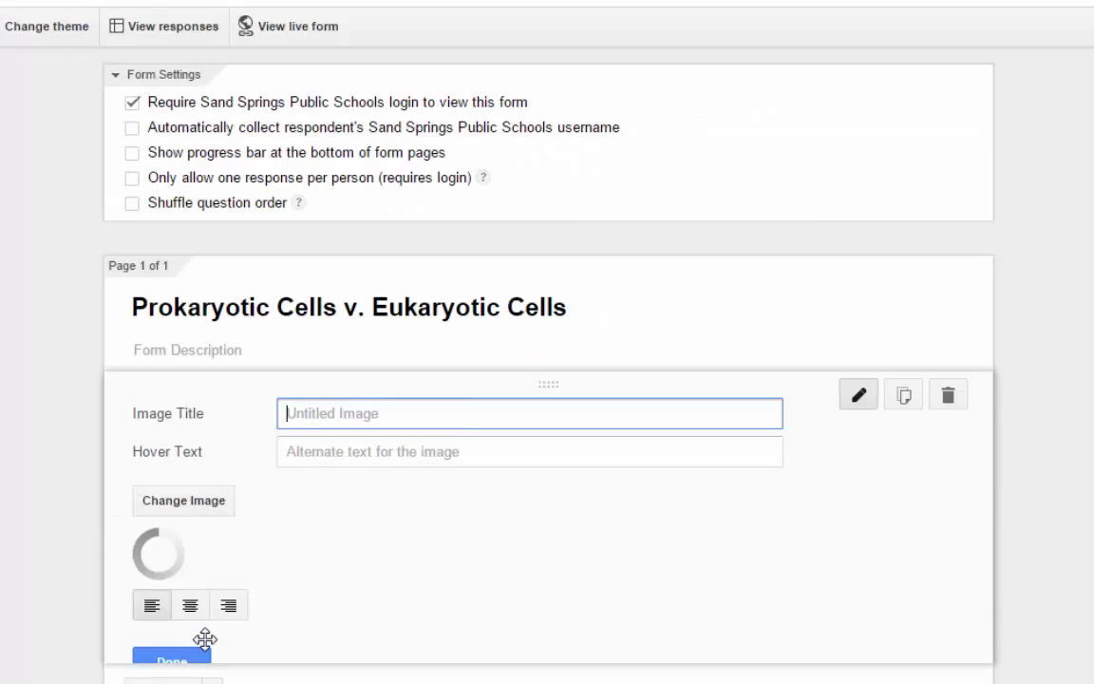
scroll(1045, 532, down, 2)
scroll(1059, 518, down, 2)
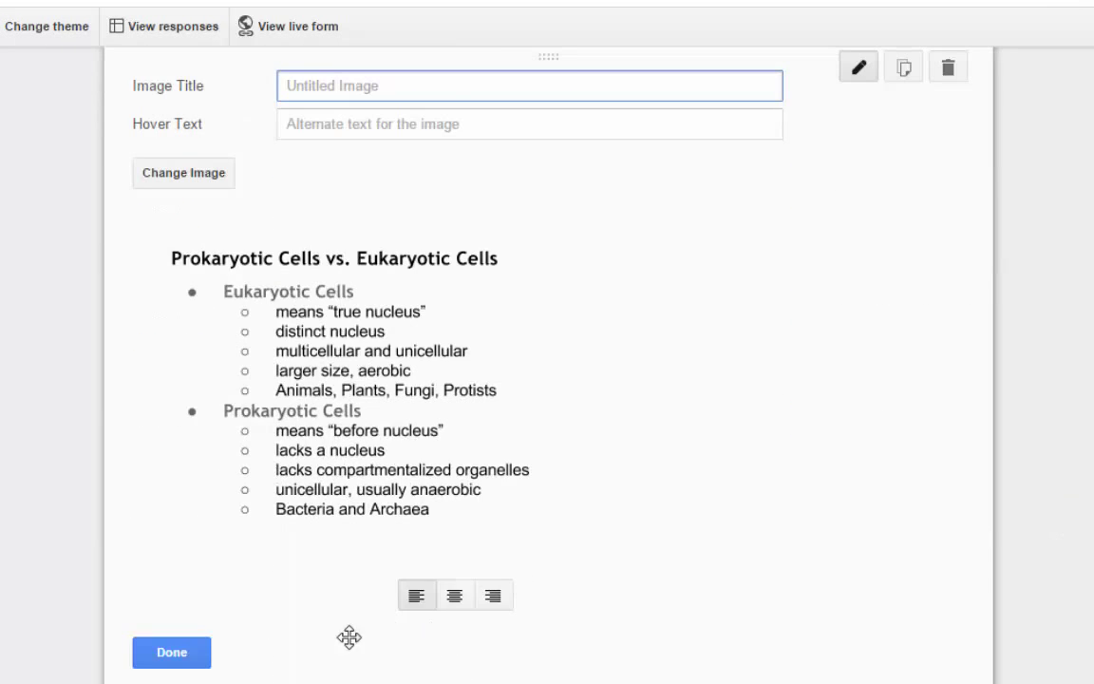
click(183, 653)
Step: Insert the YouTube video 'A Tour of the Cell' by URL, titled 'Prokaryotes v. Eukaryotes'
scroll(1019, 556, down, 1)
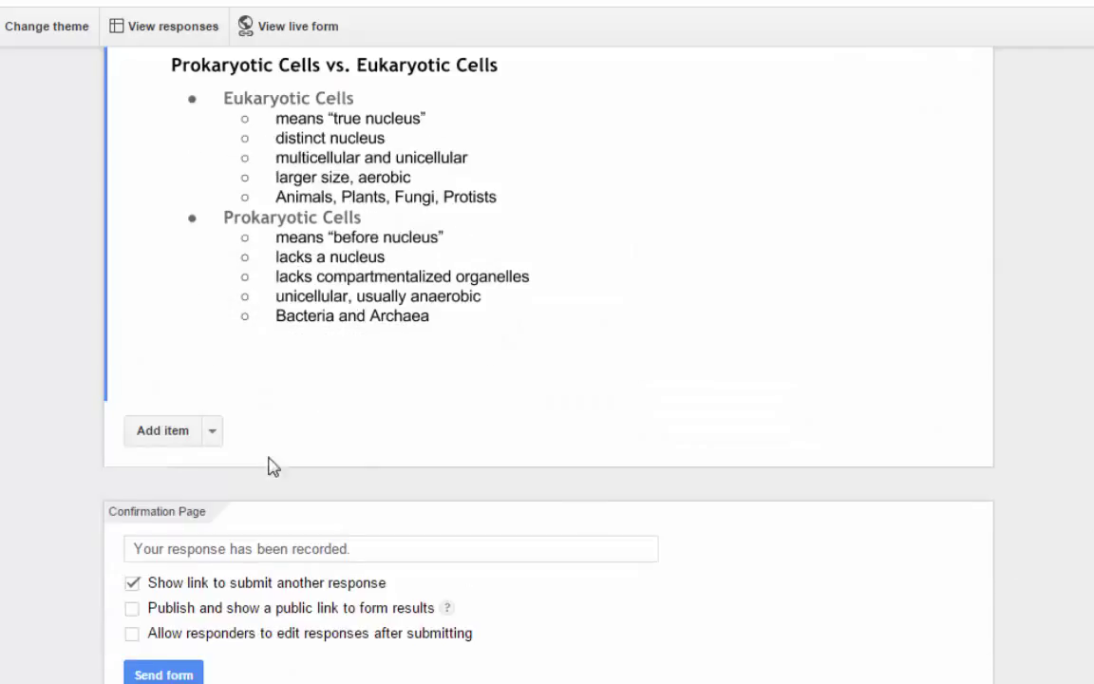
click(212, 432)
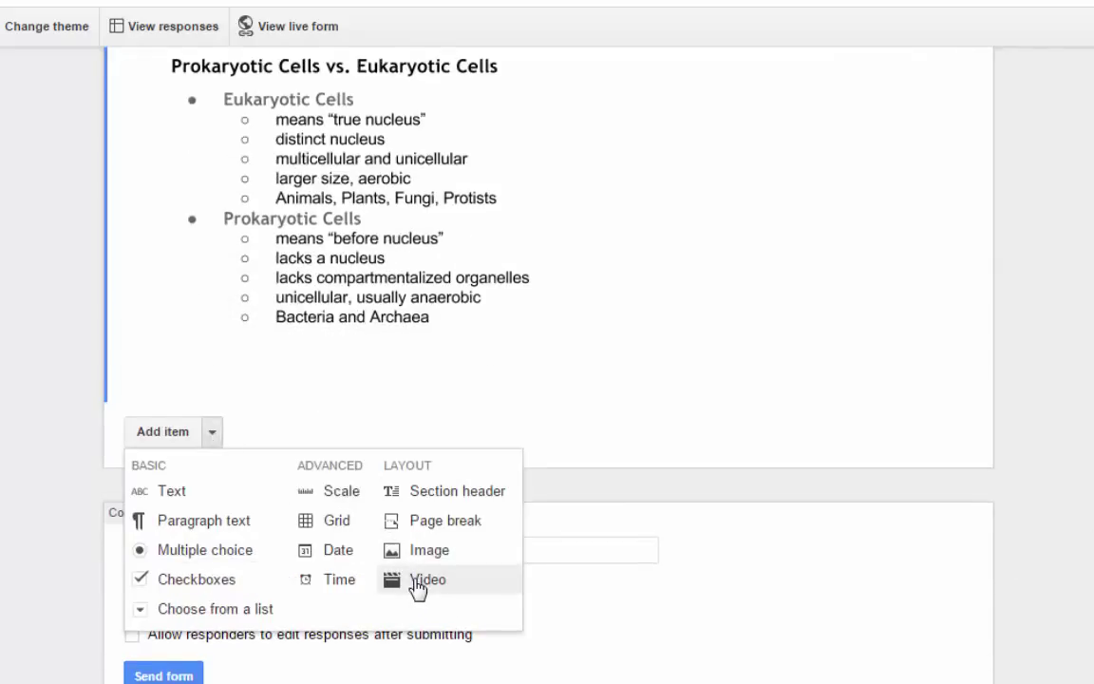
click(419, 582)
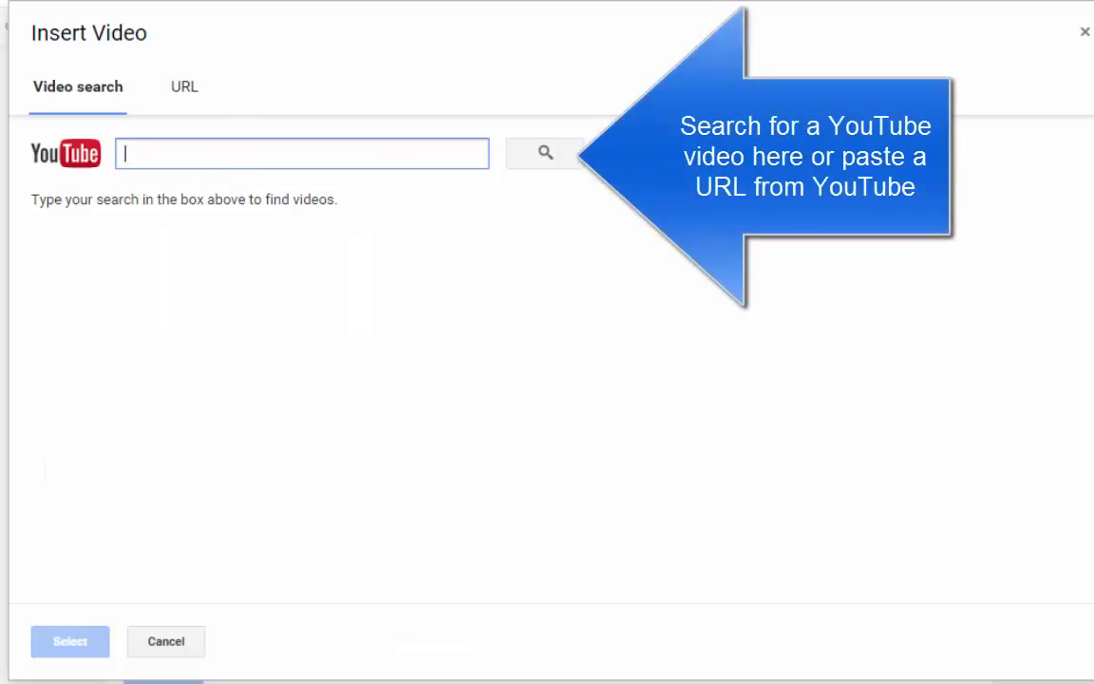
click(187, 92)
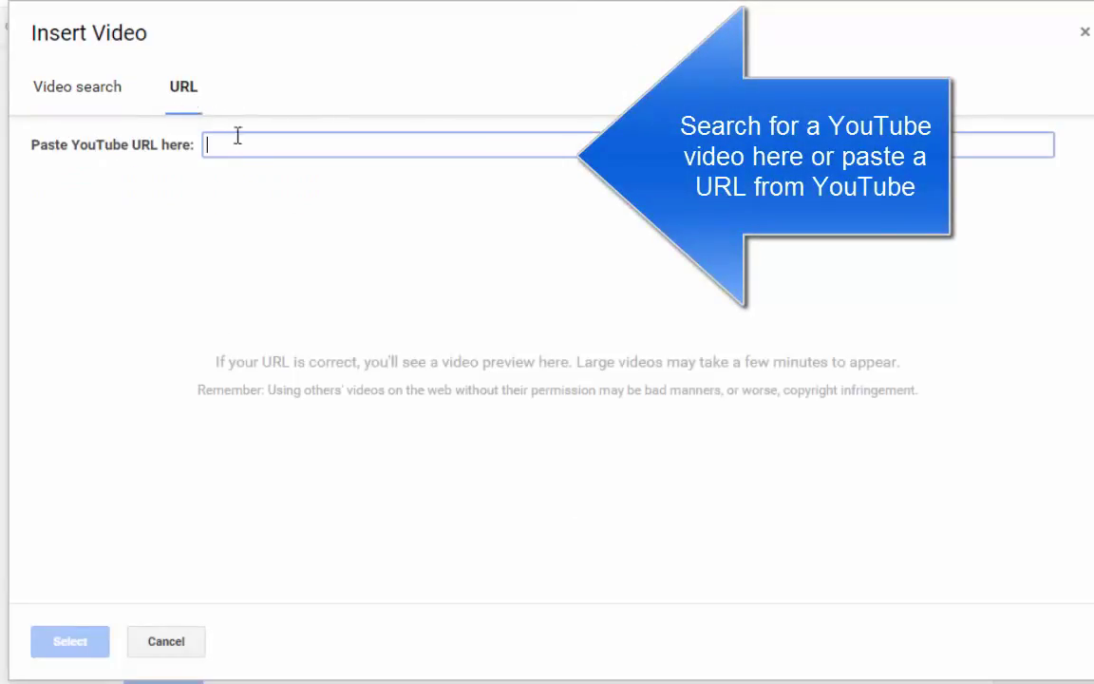
right_click(239, 144)
click(312, 281)
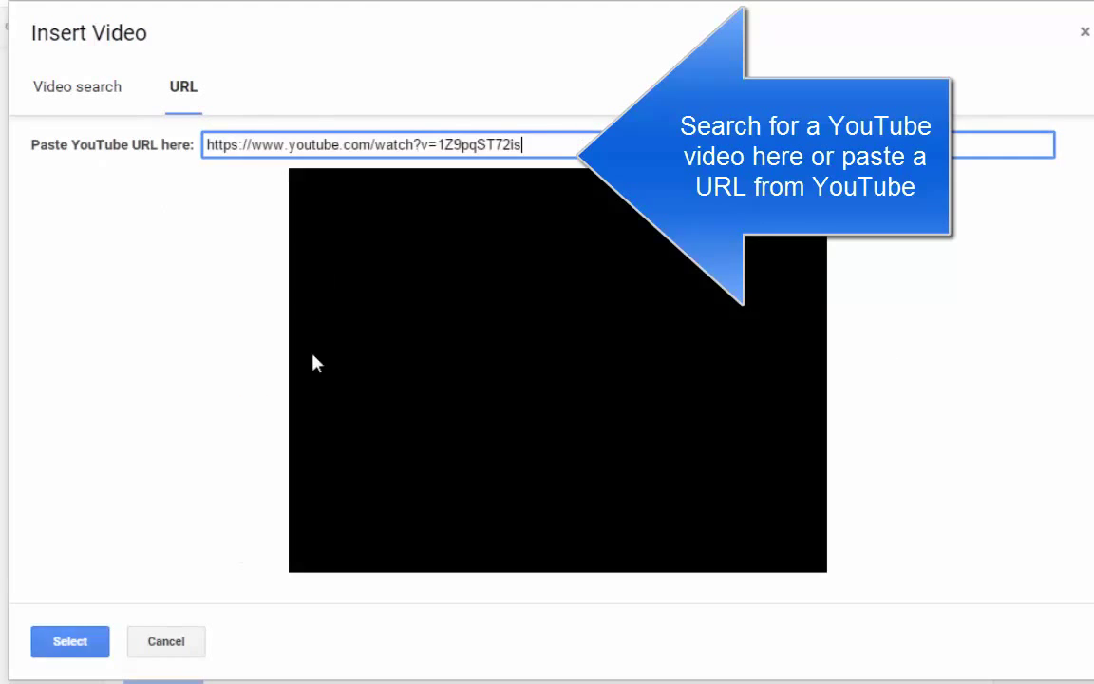
click(89, 641)
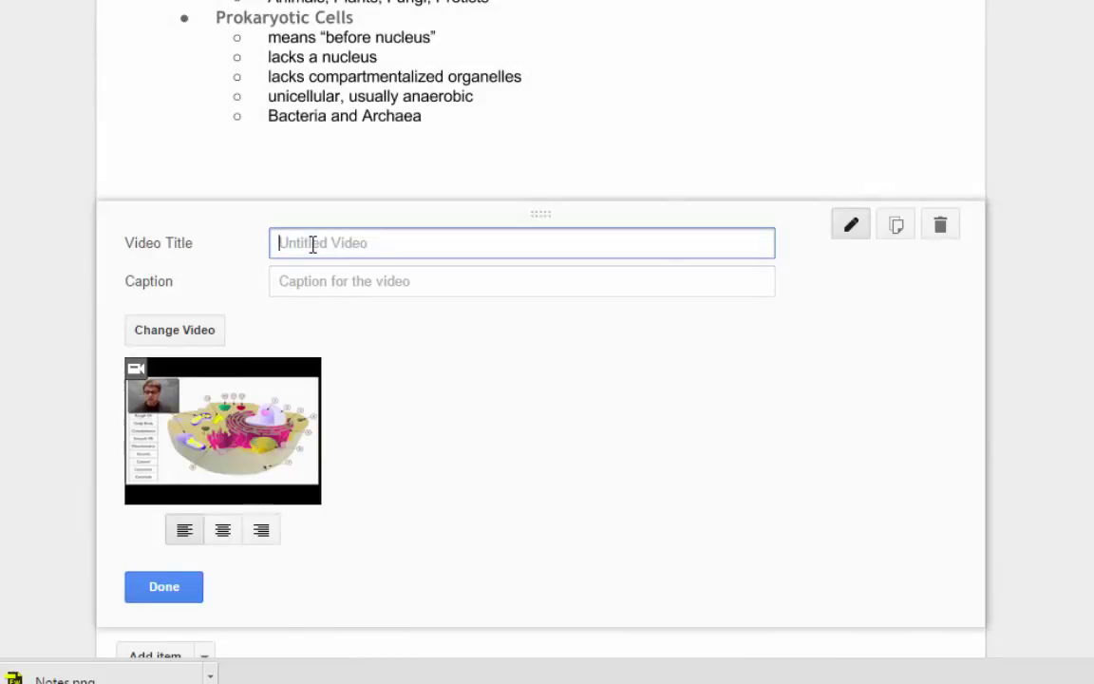
text(Por)
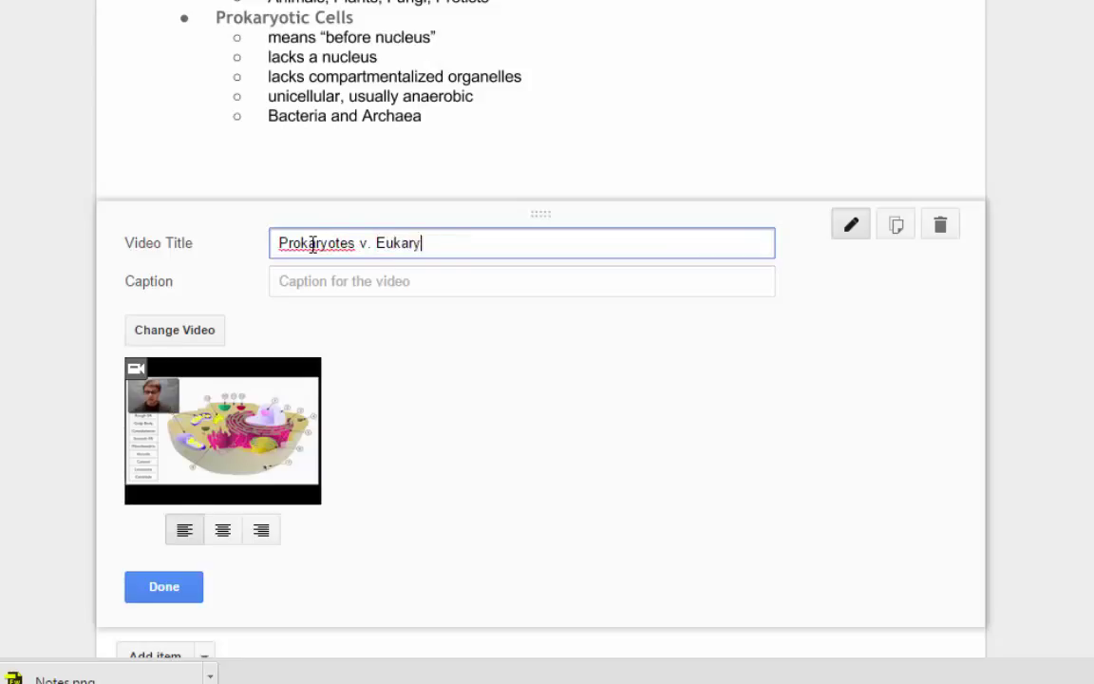
click(164, 584)
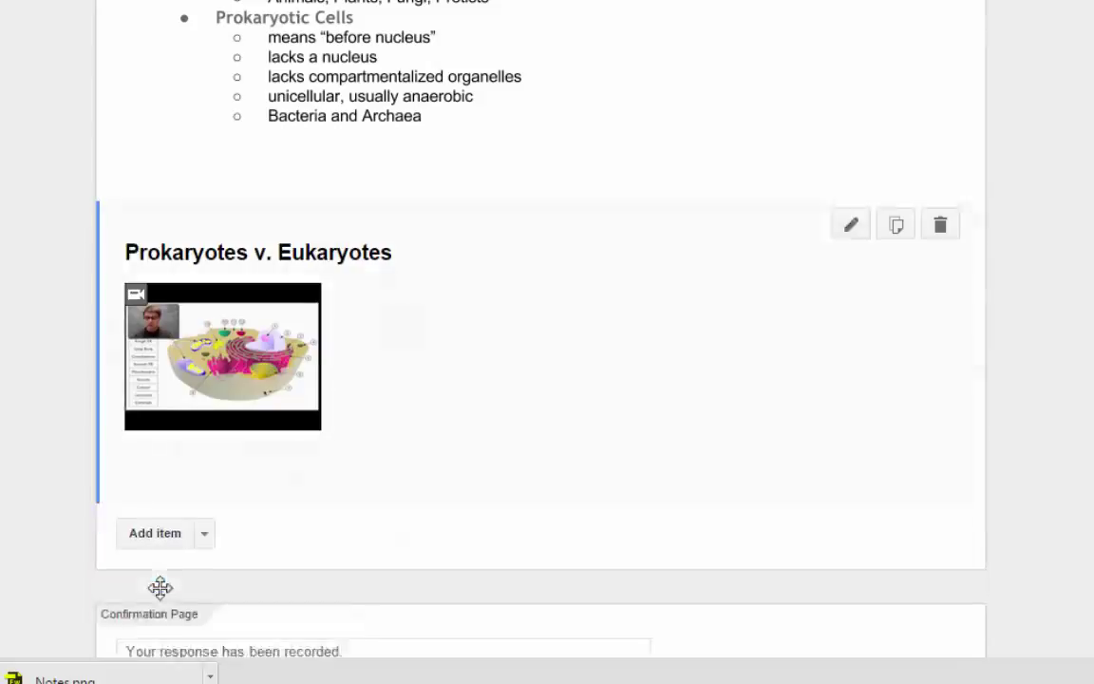
Step: Add a multiple-choice question titled 'Prokaryotic cells...' below the video
scroll(1009, 357, down, 1)
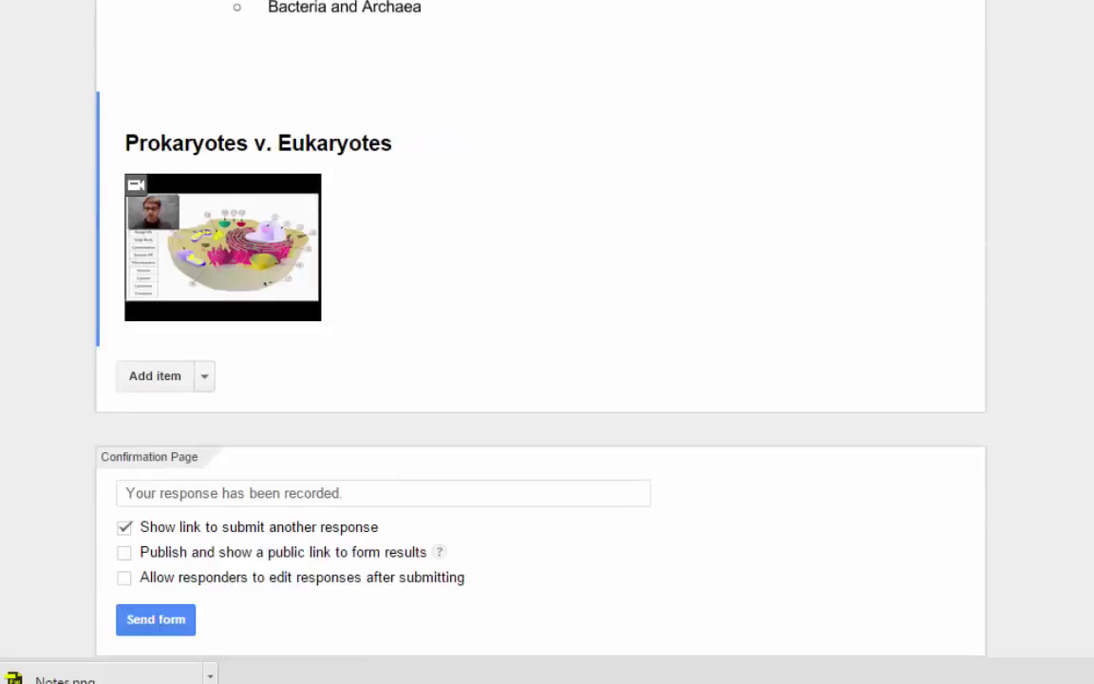
click(205, 377)
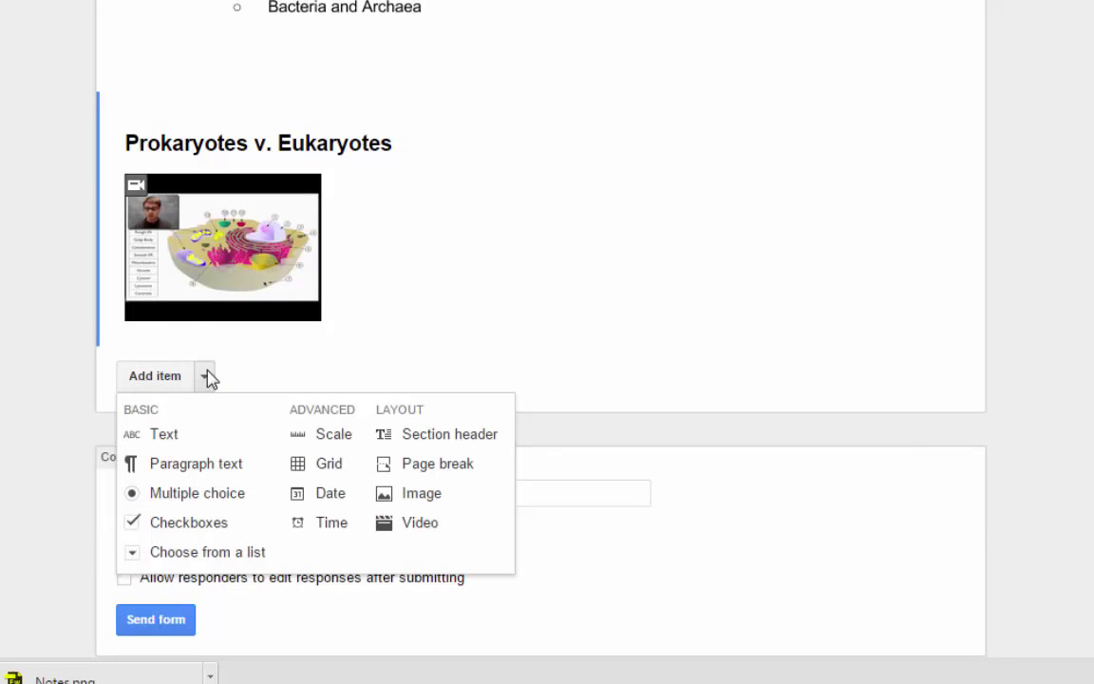
click(209, 493)
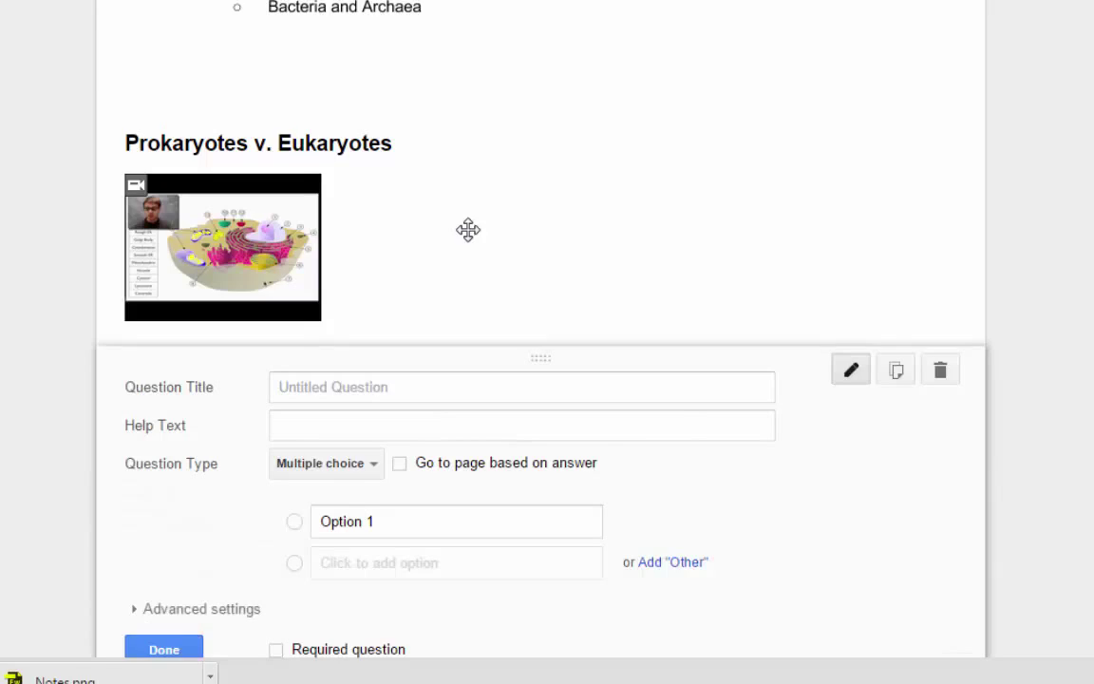
scroll(468, 229, up, 1)
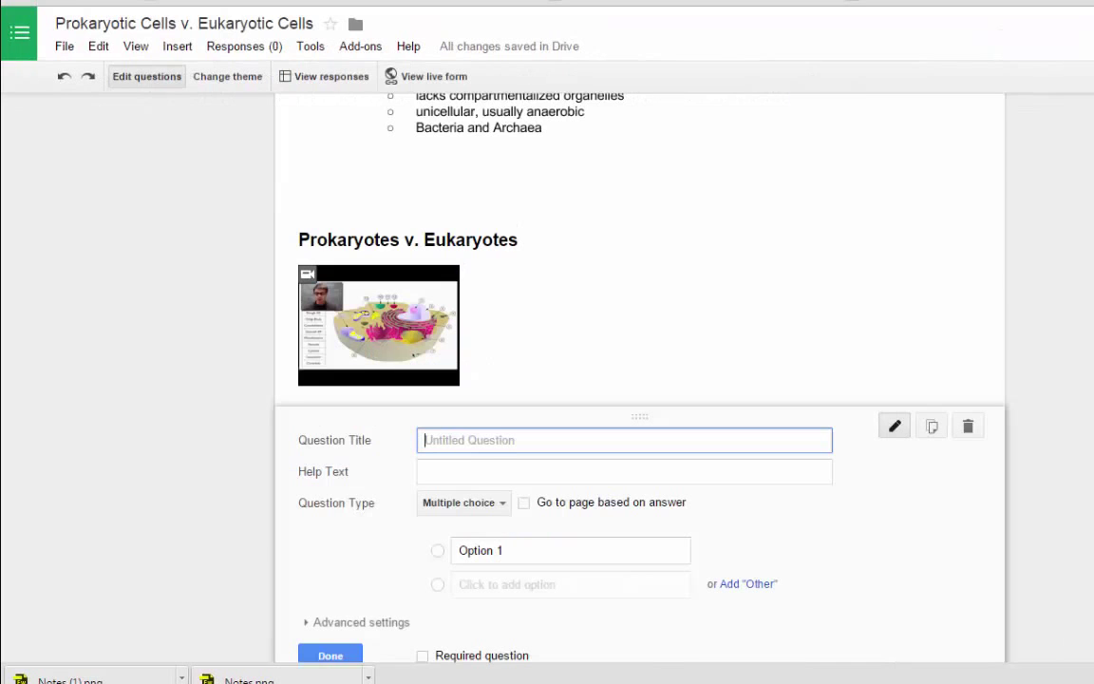
text(Prokaryotic cells...)
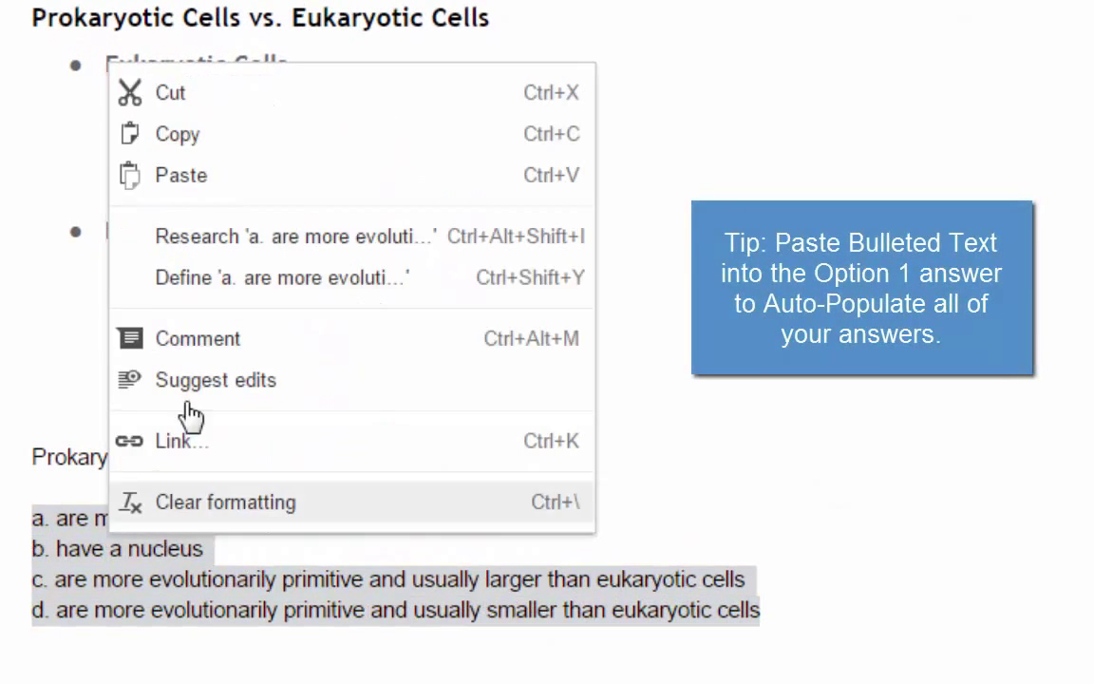
Step: Paste the four copied answers a. through d. as the question's options
click(227, 149)
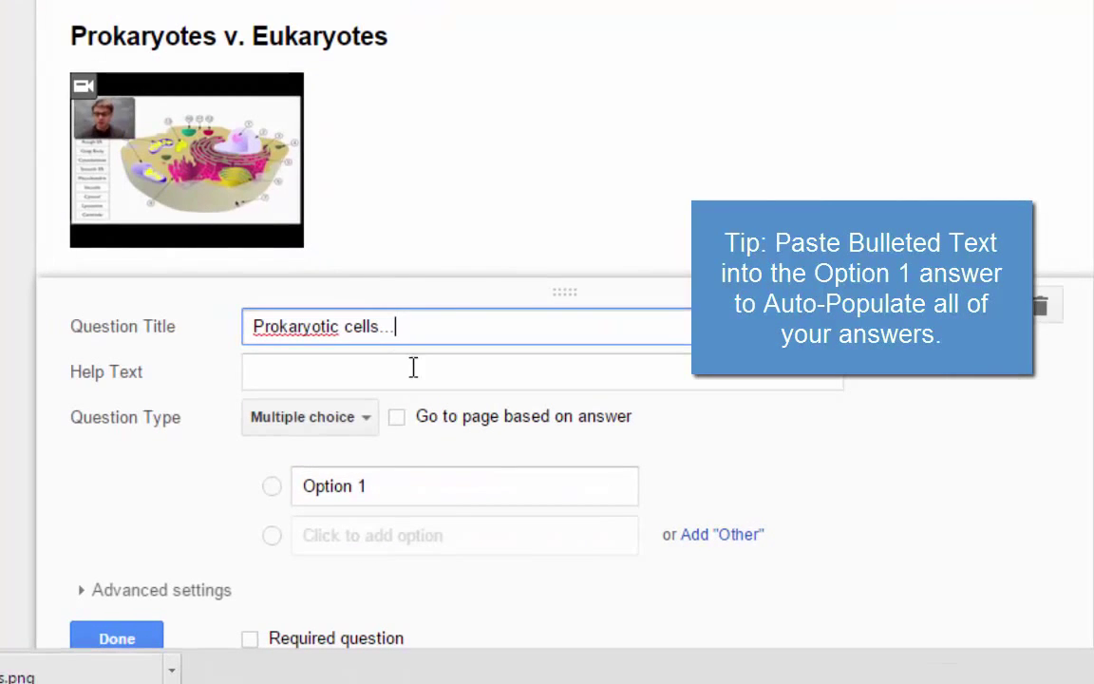
click(298, 491)
click(379, 486)
drag(379, 487, 265, 497)
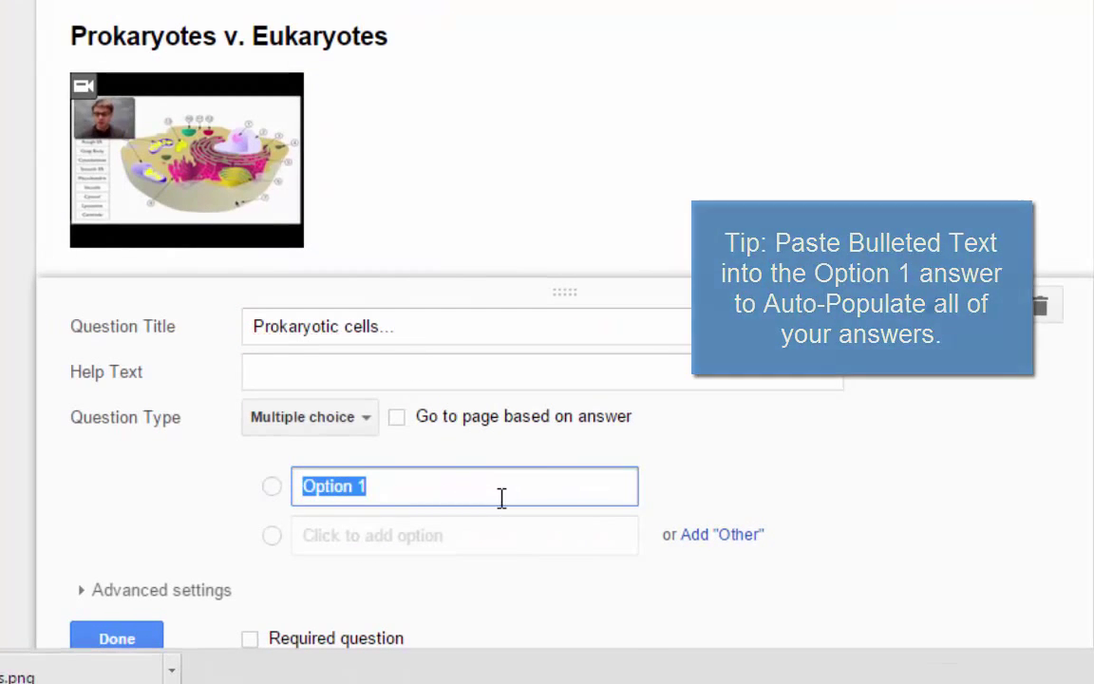
key(ctrl+v)
scroll(731, 494, down, 2)
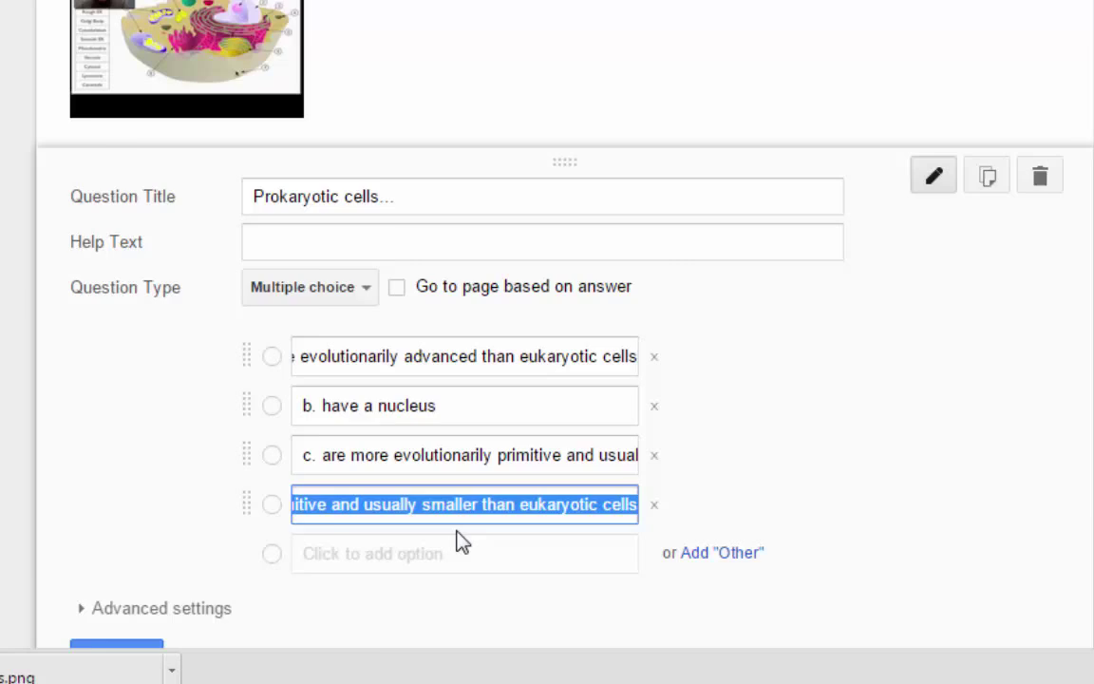
scroll(461, 542, down, 2)
click(117, 530)
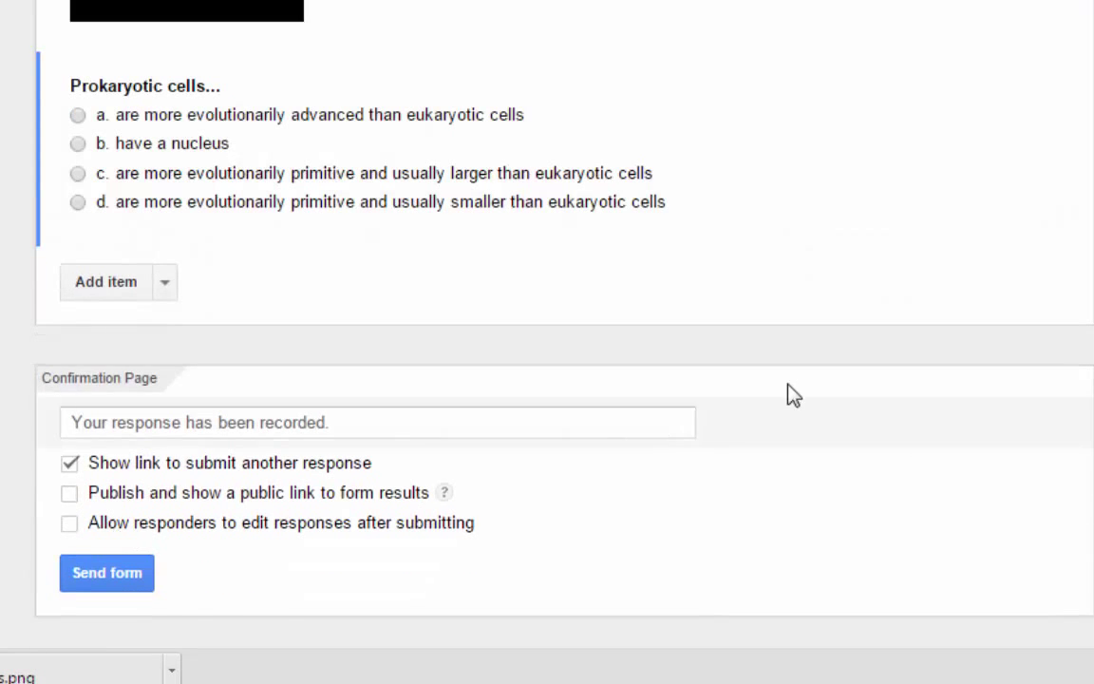
Step: Copy the live form's web address and return to the Demo Class section 8 stream
scroll(787, 385, up, 5)
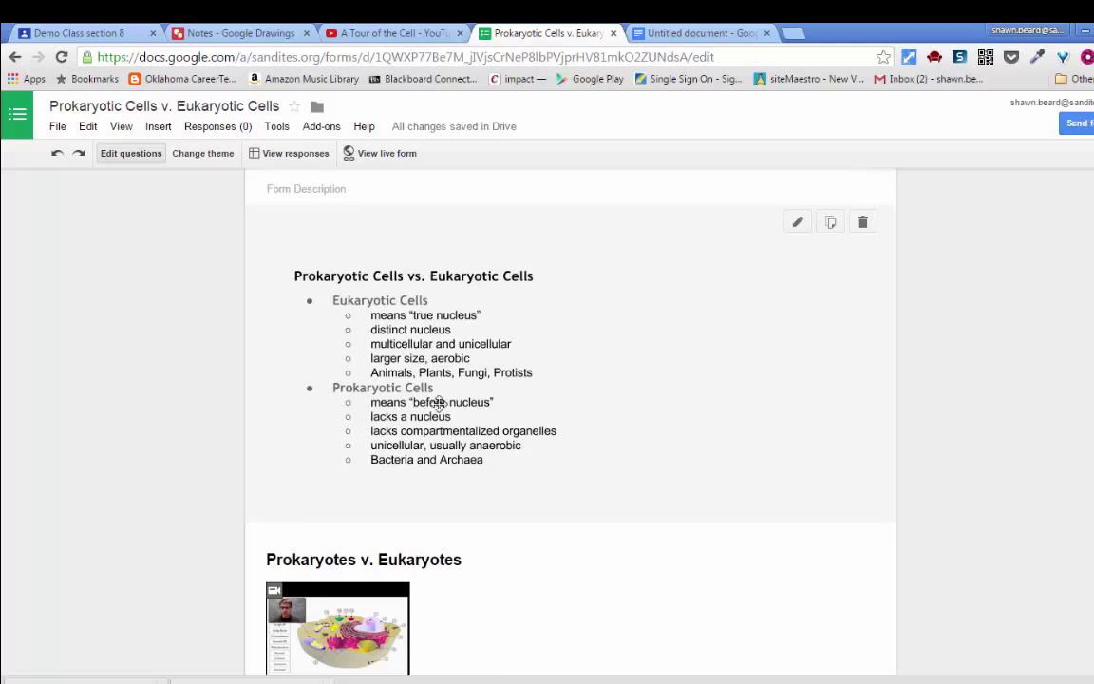
scroll(439, 404, down, 3)
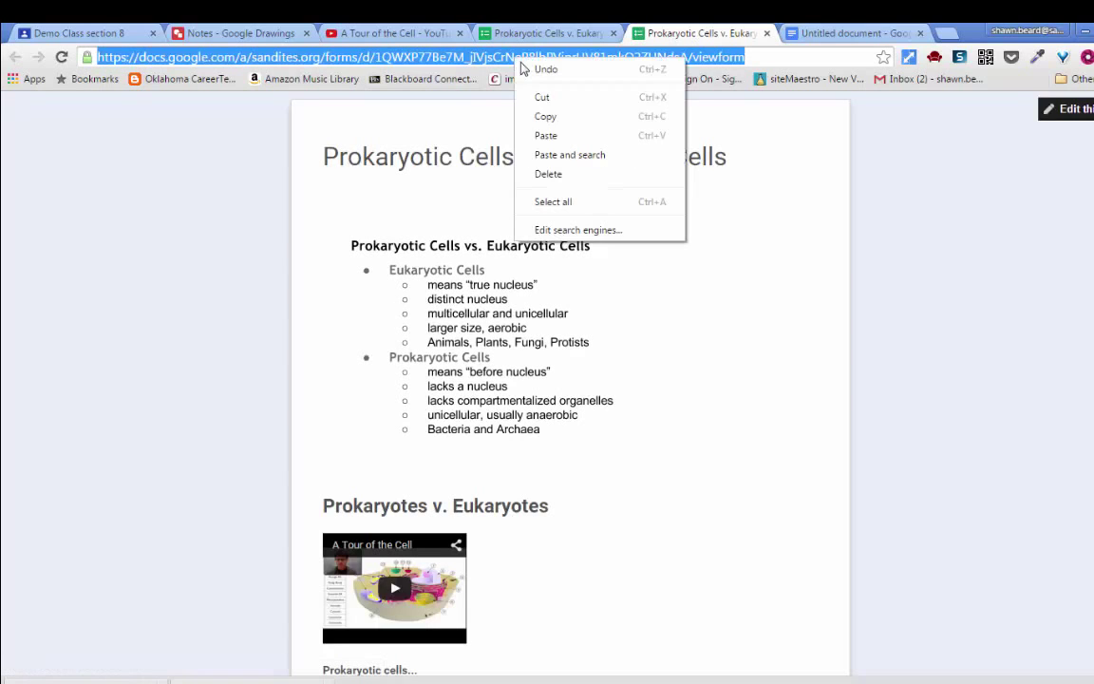
click(551, 114)
click(55, 33)
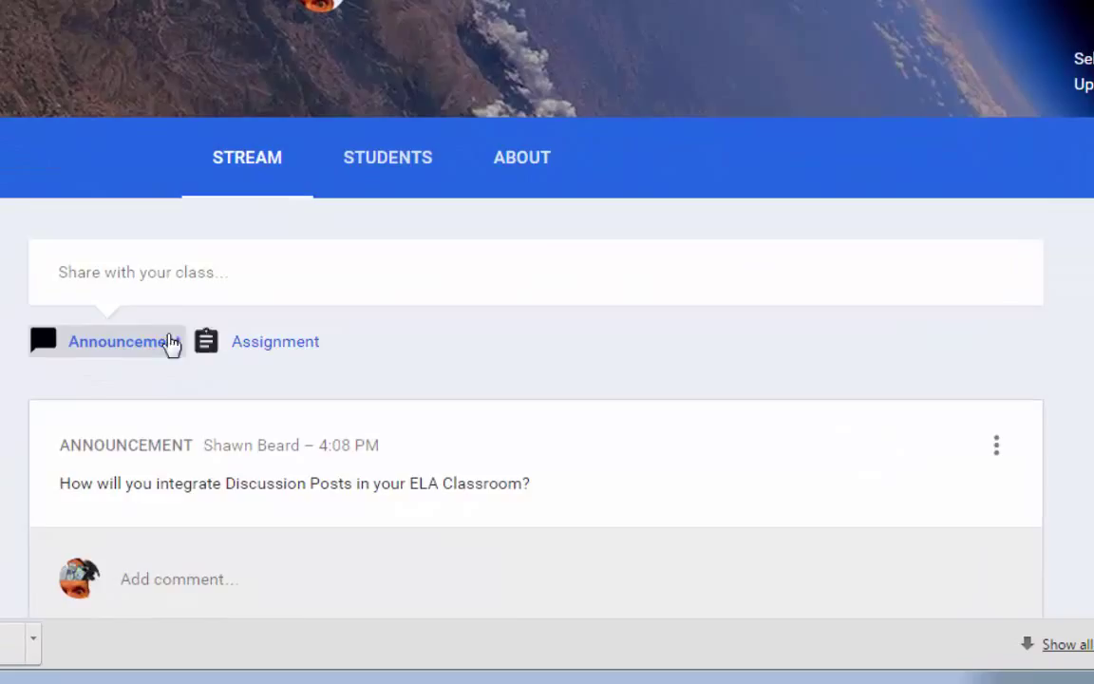
Step: Write a 'Test Today' announcement and attach the live form's link
click(384, 439)
click(112, 276)
key(ctrl+v)
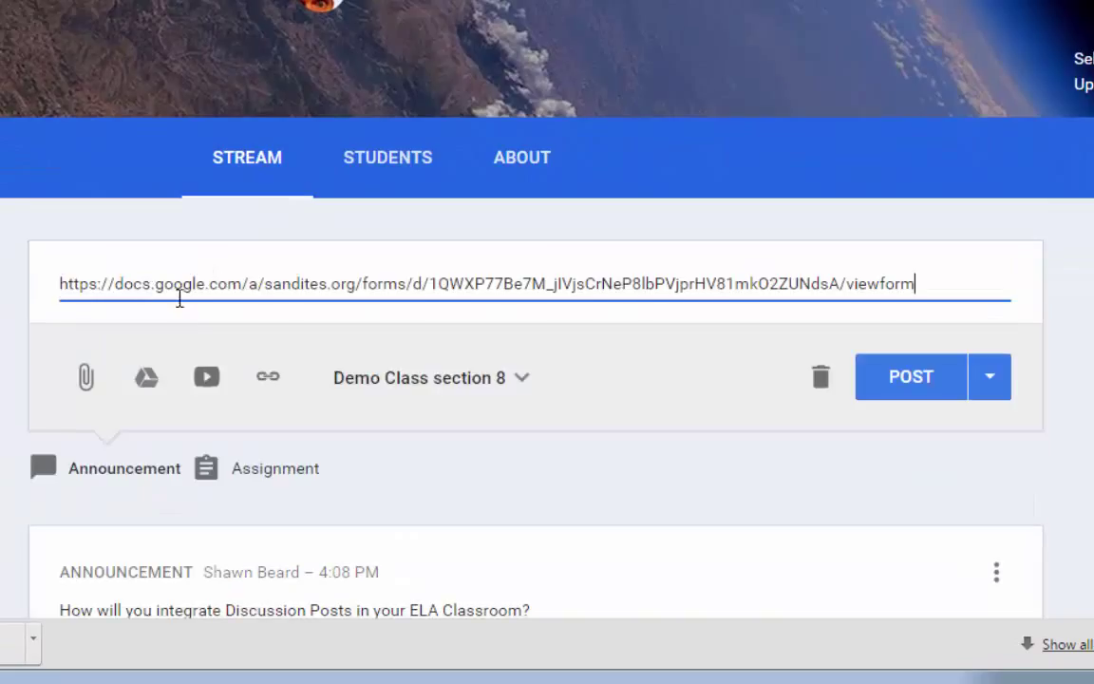
triple_click(318, 281)
text(Test Today)
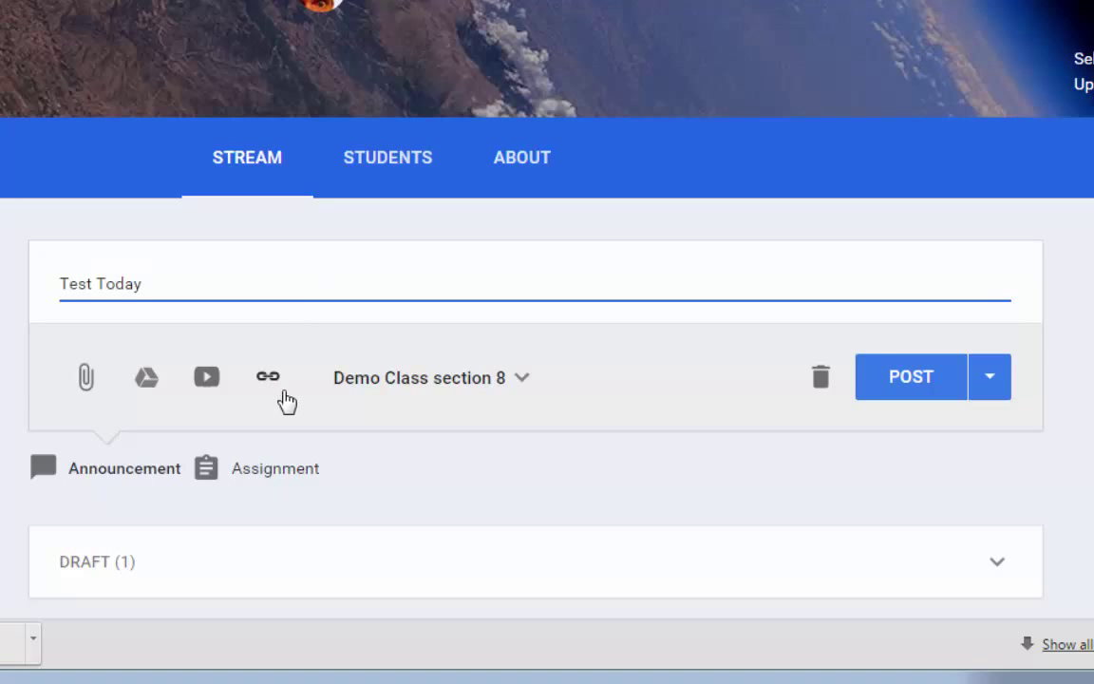
click(268, 377)
key(ctrl+v)
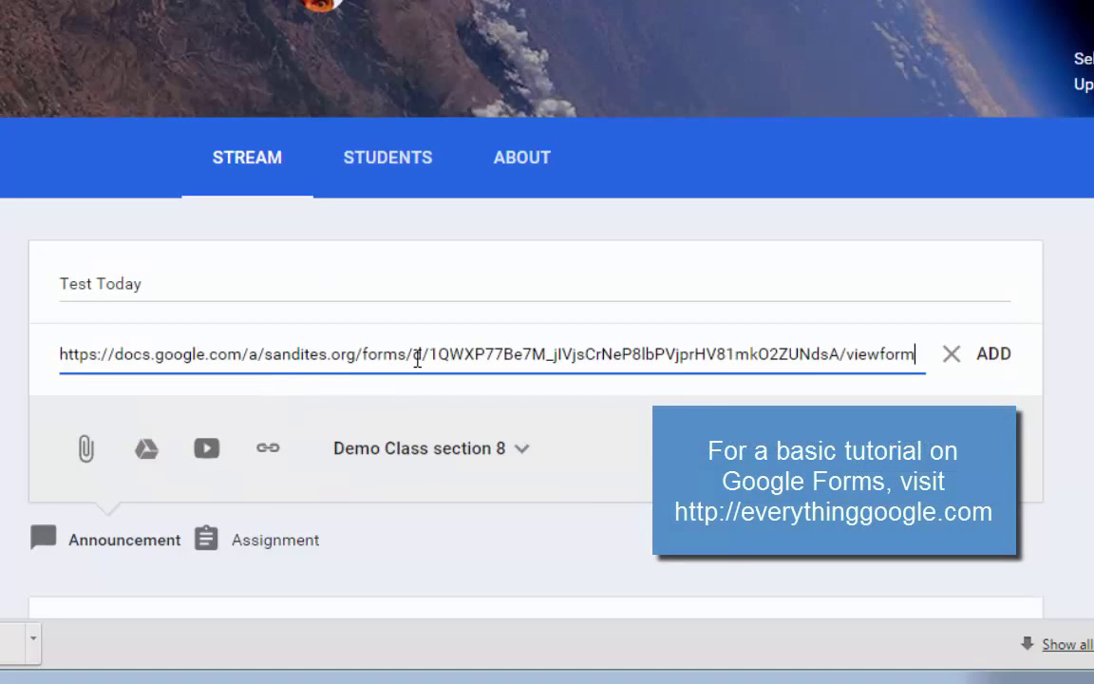